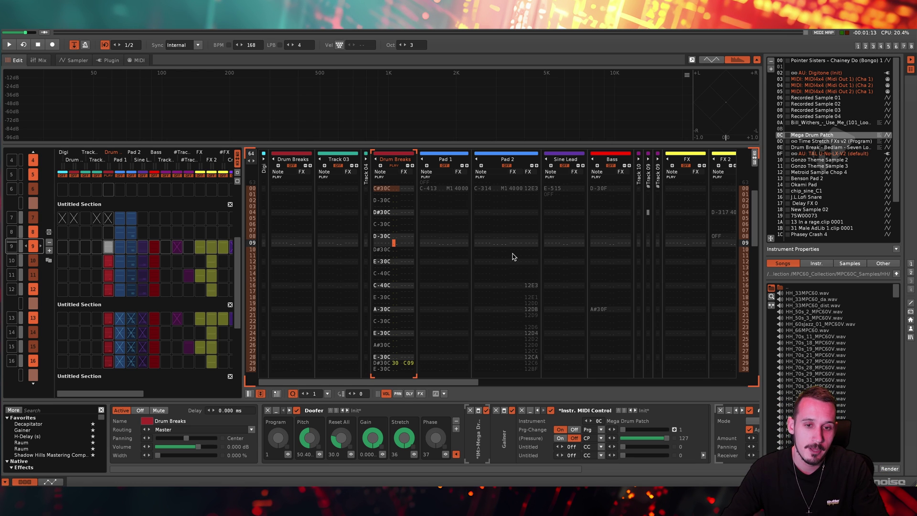
Play the song from pattern 9, stop it in pattern 10, and place the cursor on line 16 of the Drum Breaks track.
key(space)
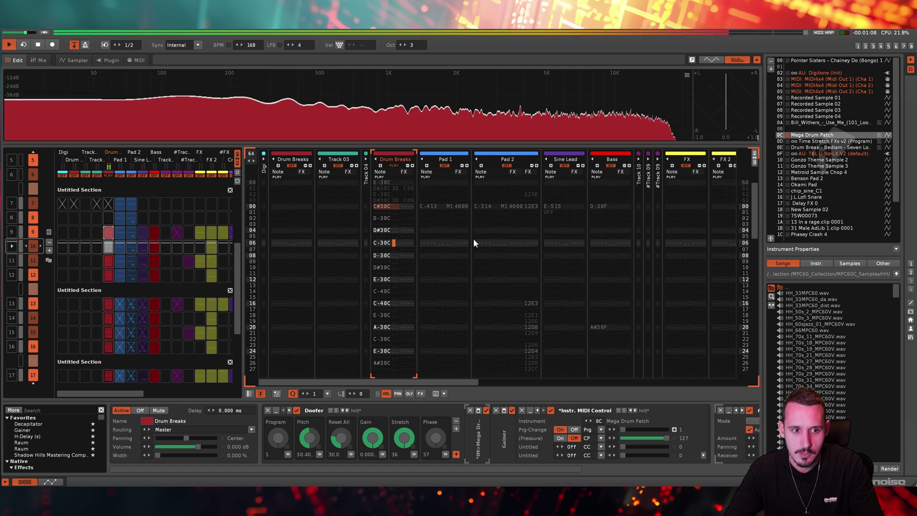
key(space)
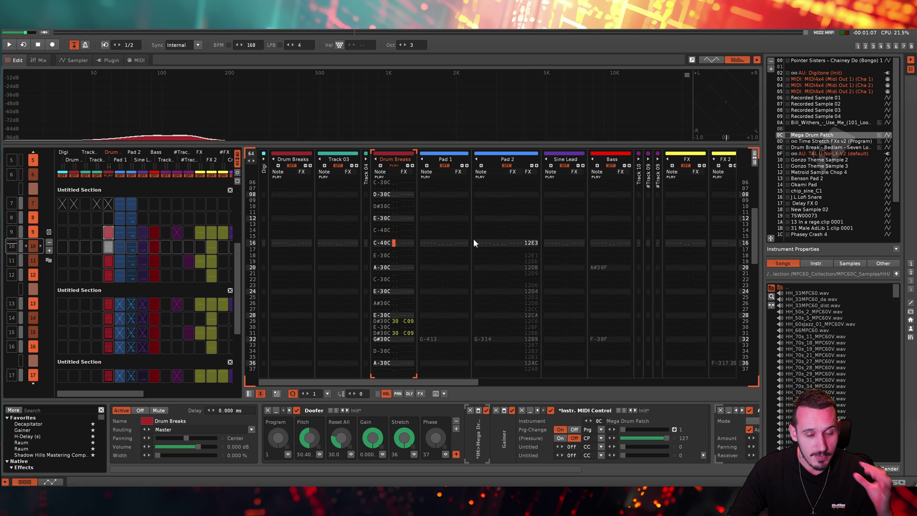
click(391, 244)
Open the Mega Drum Patch's phrases in the sampler and view phrases 01, 02, 03 and 20.
key(F6)
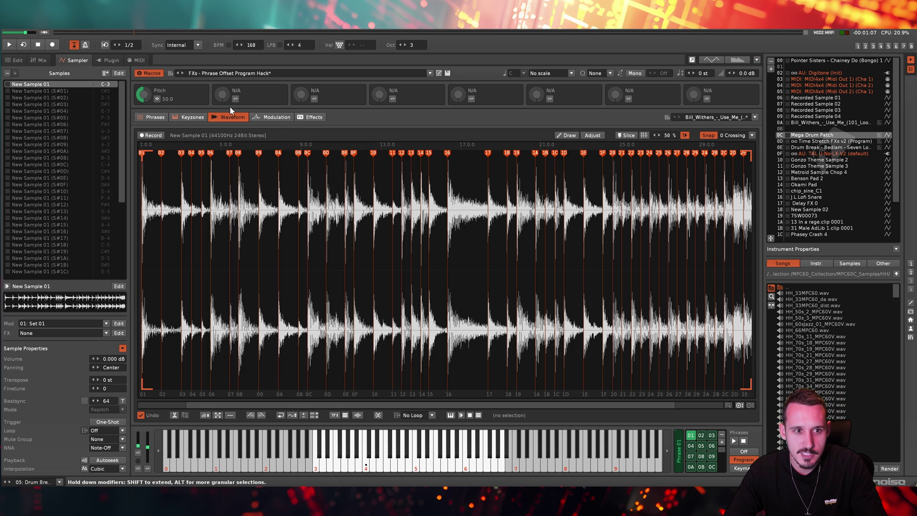
click(152, 117)
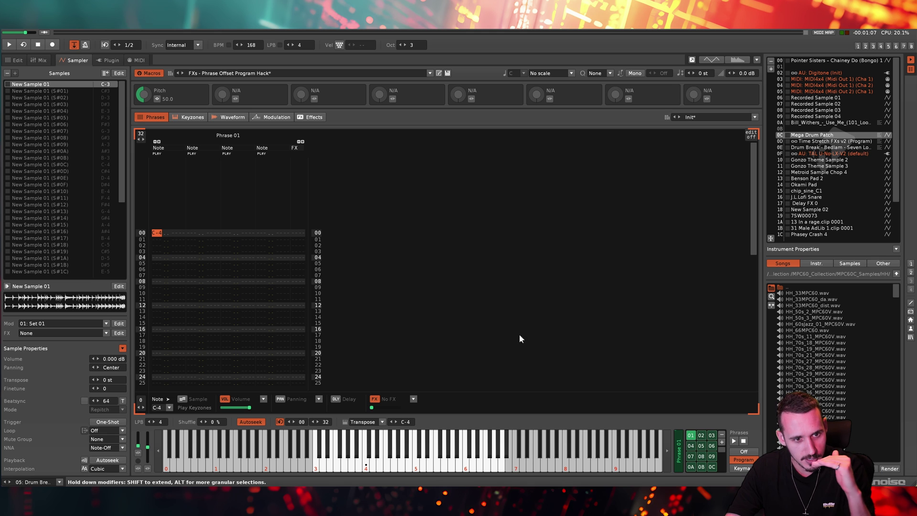
click(700, 435)
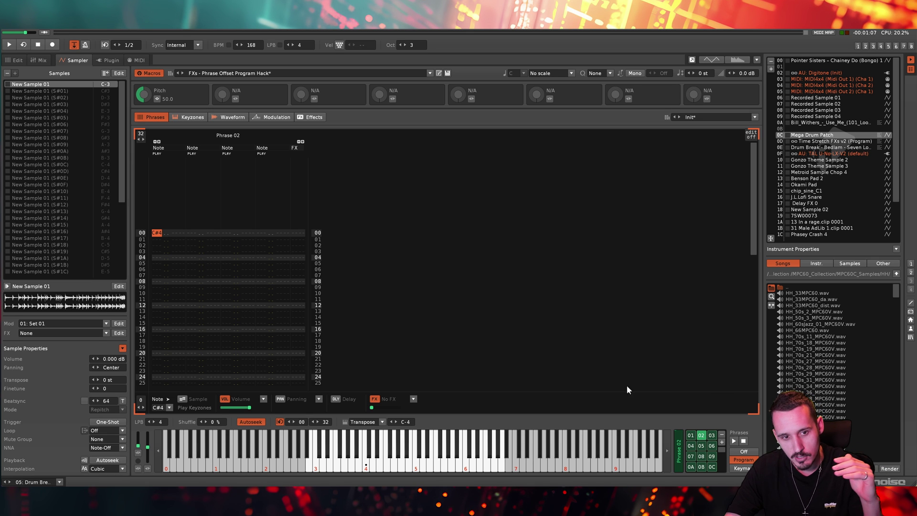
click(712, 436)
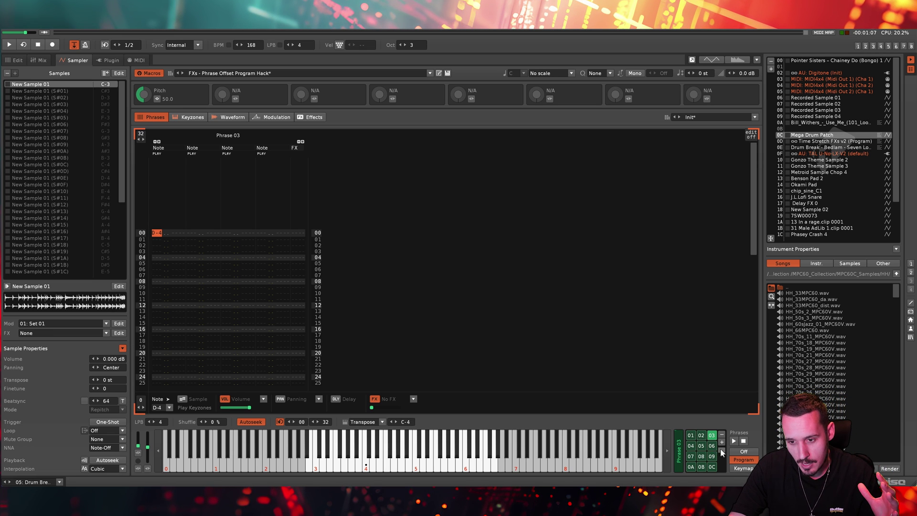
click(701, 445)
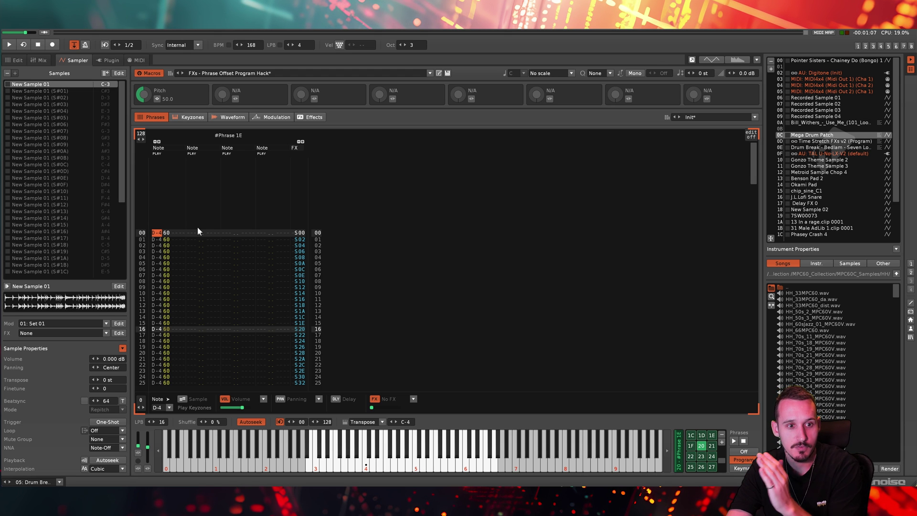
Examine the sample offset commands in phrase 20, and show phrase 0C in the sampler.
drag(752, 163, 723, 164)
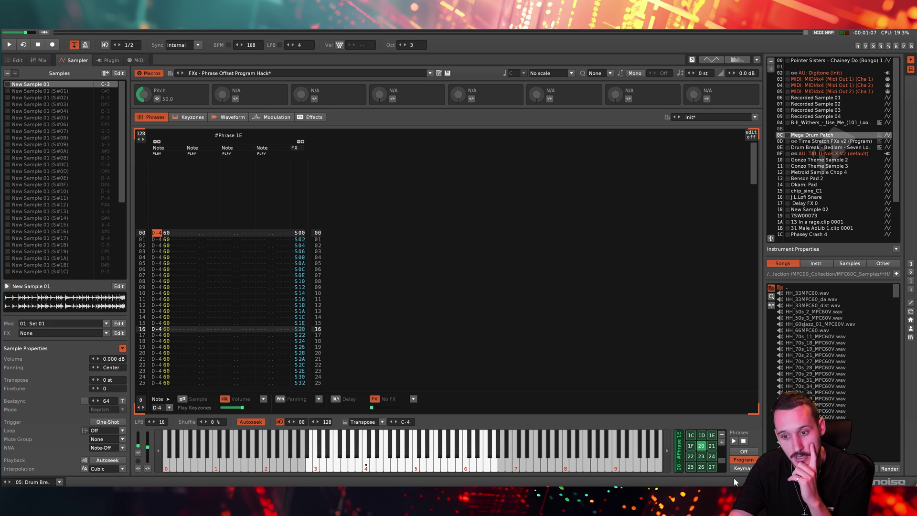
scroll(712, 456, down, 3)
click(701, 456)
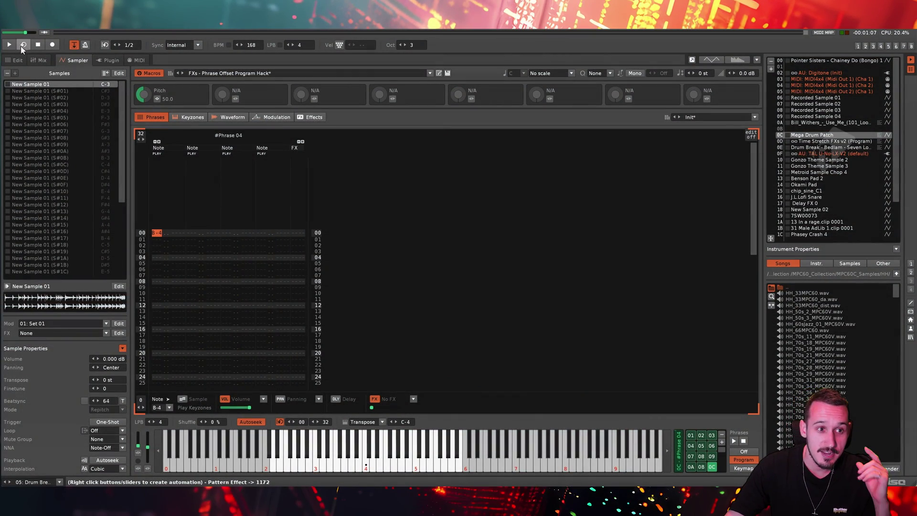
click(14, 59)
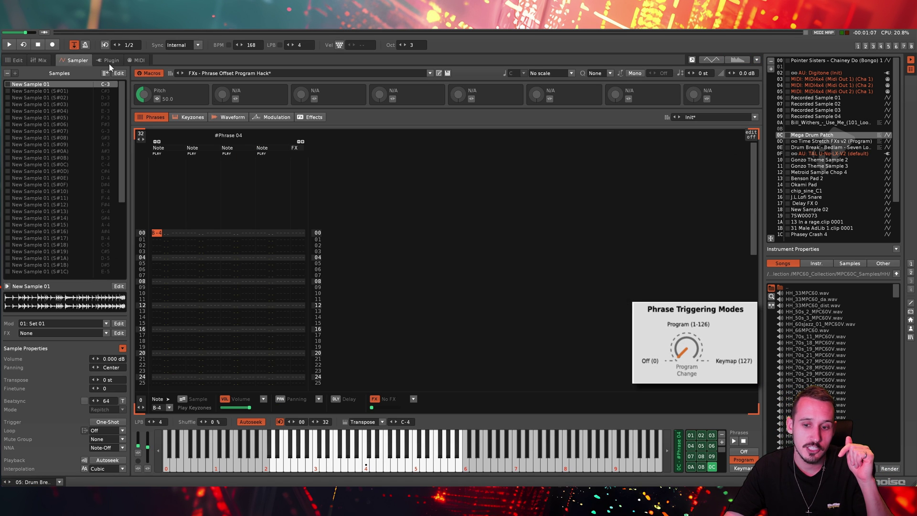
click(74, 60)
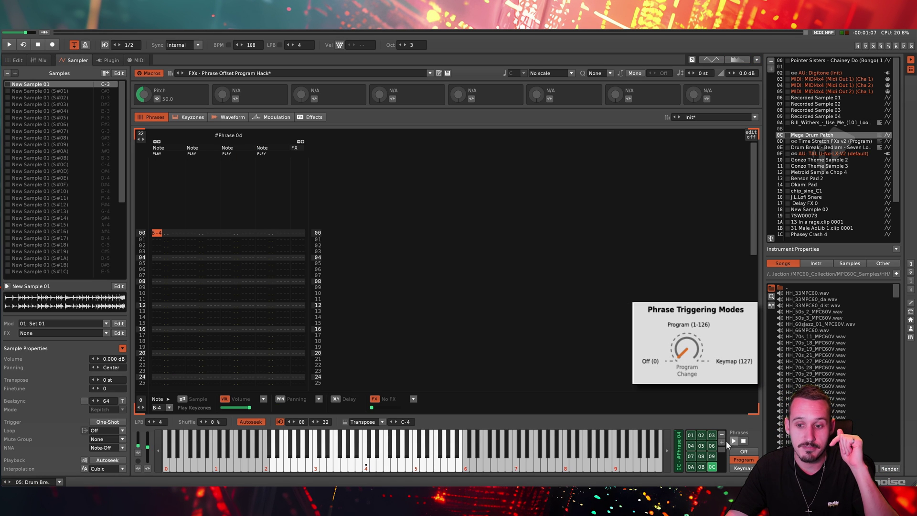
Return to the pattern editor and set the Program macro of the Drum Breaks track's Doofer to 2.
click(17, 60)
scroll(185, 437, down, 8)
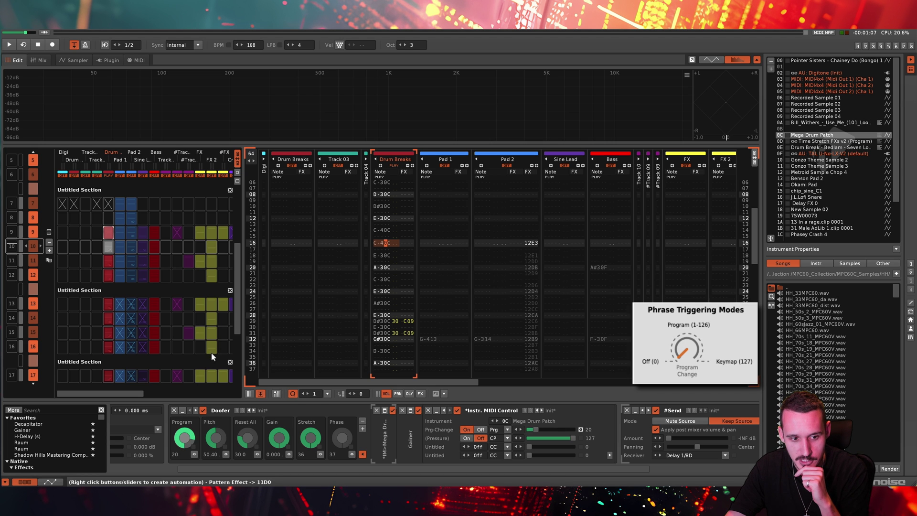
drag(185, 437, 184, 446)
click(75, 60)
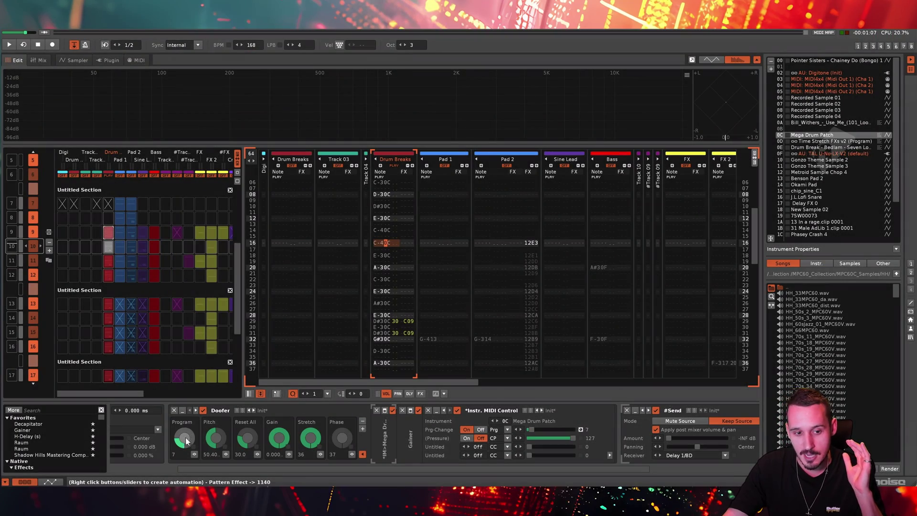
drag(185, 440, 187, 429)
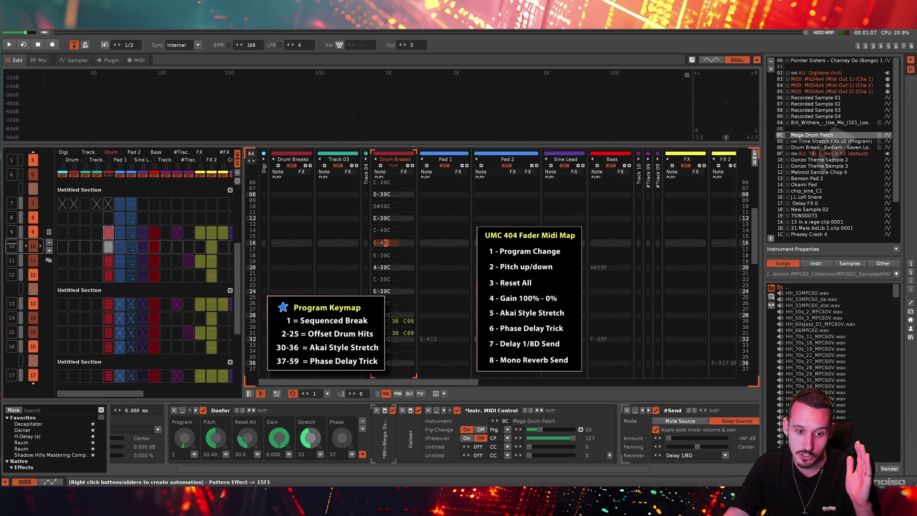
Set the Doofer's Phase macro to 38 and adjust its Reset All macro.
mouse_move(340, 432)
mouse_down()
mouse_move(339, 403)
mouse_move(345, 429)
mouse_up()
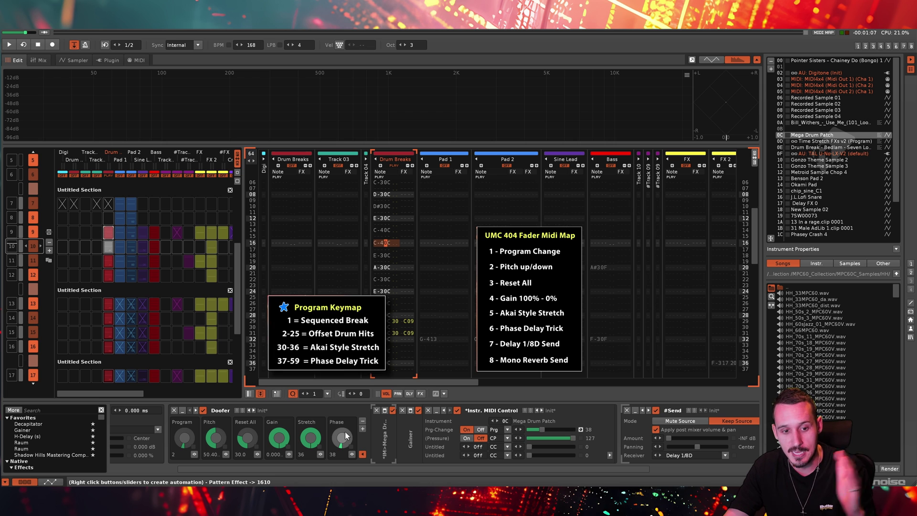
drag(247, 437, 249, 418)
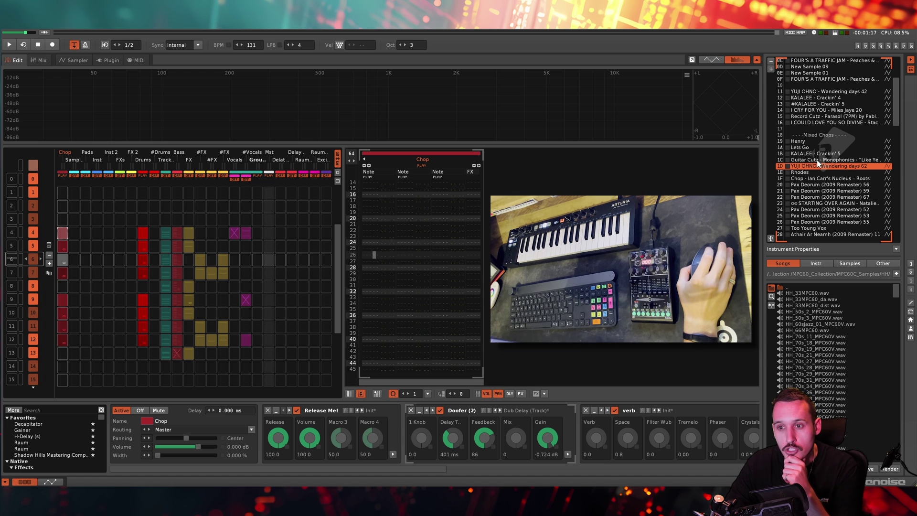
Step down and up through the Mixed Chops instruments, ending on Pax Deorum (2009 Remaster) 52.
key(Down)
key(Down)
key(Down)
key(Down)
key(Down)
key(Down)
key(Down)
key(Down)
key(Up)
key(Up)
key(Up)
key(Up)
key(Up)
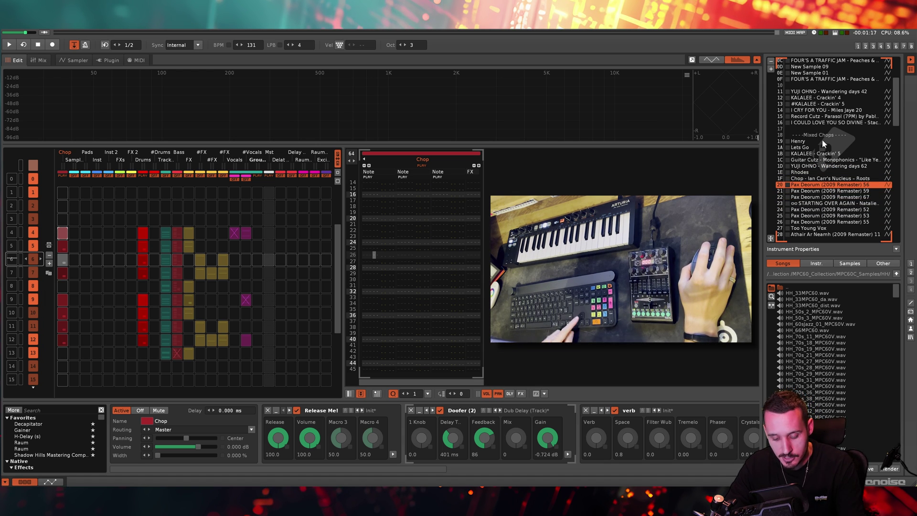
key(Up)
key(Up)
key(Up)
key(Up)
key(Up)
key(Down)
key(Down)
key(Down)
key(Down)
key(Down)
key(Down)
key(Down)
key(Down)
key(Down)
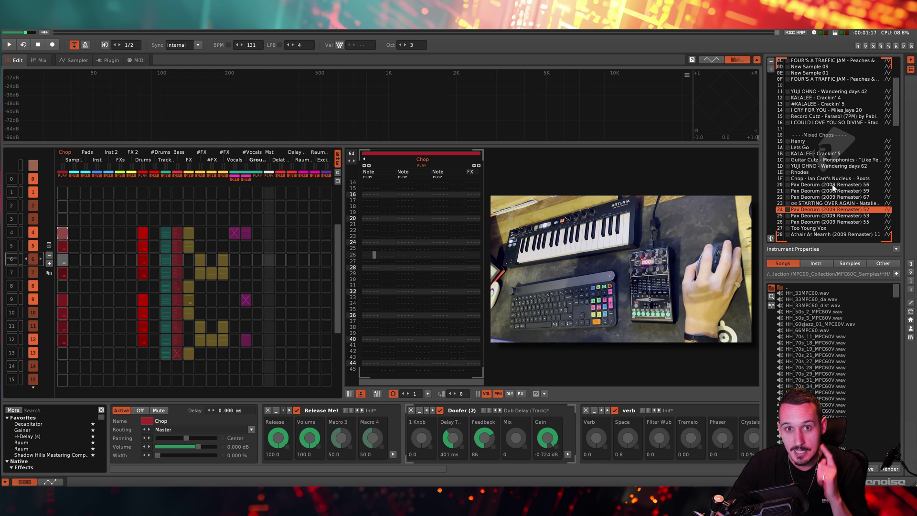
Focus the Chop track, select the Rhodes instrument, and step through the Mixed Chops to Chop - Ian Carr's Nucleus – Roots.
click(422, 162)
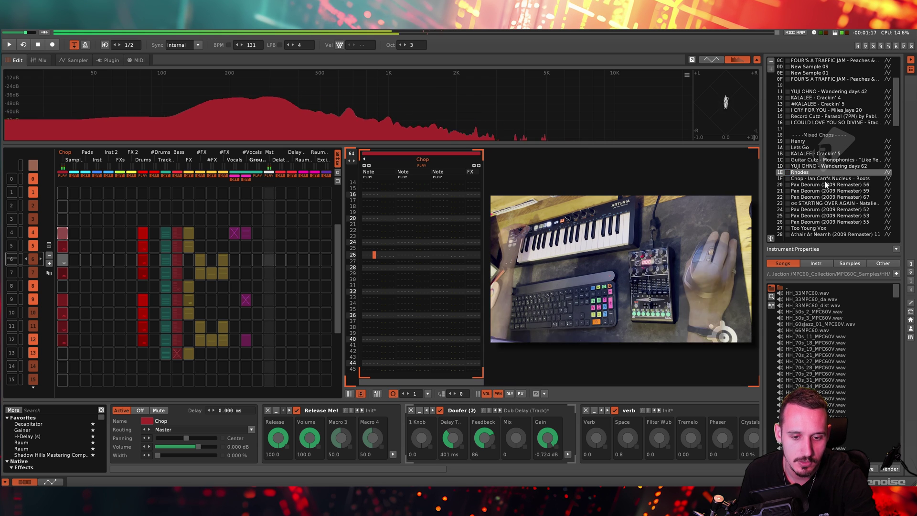
click(814, 171)
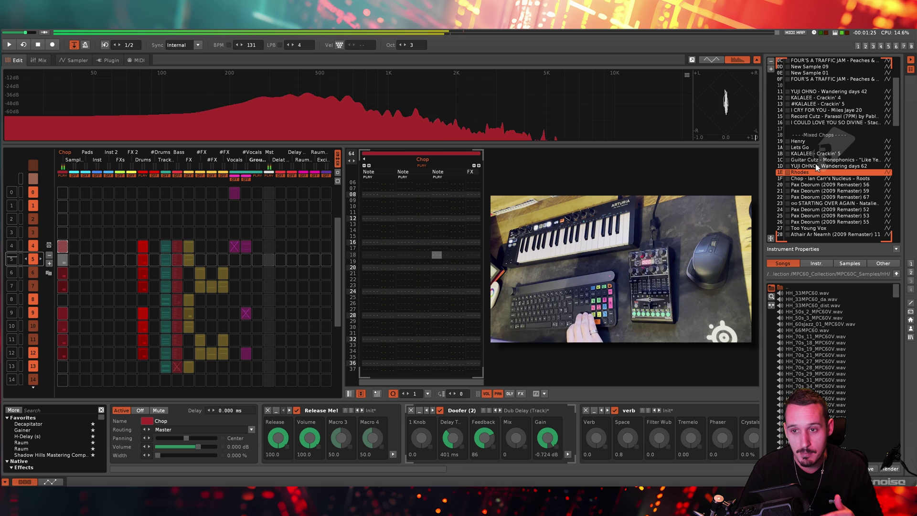
key(Up)
key(Up)
key(Up)
key(Up)
key(Up)
key(Down)
key(Down)
key(Down)
key(Down)
key(Down)
key(Down)
key(Down)
key(Down)
key(Up)
key(Up)
key(Up)
key(Down)
key(Up)
key(Down)
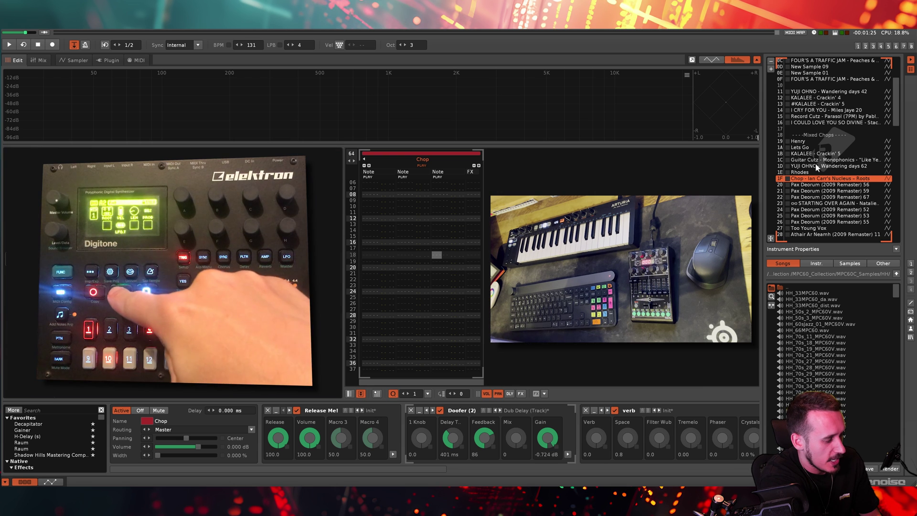
Step the instrument selection up to YUJI OHNO - Wandering days 62 while auditioning the chops.
key(ctrl+Up)
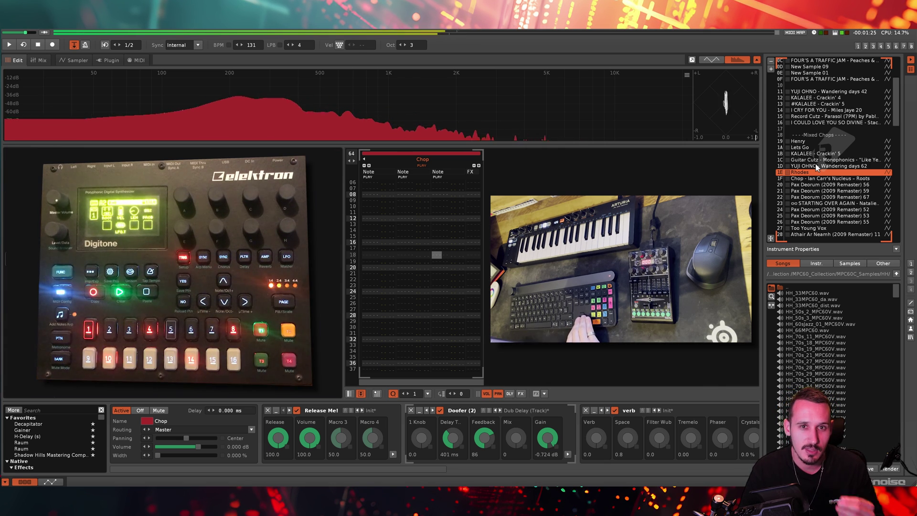
key(ctrl+Up)
key(ctrl+Up)
key(ctrl+Up)
key(ctrl+Up)
key(ctrl+Up)
key(ctrl+Up)
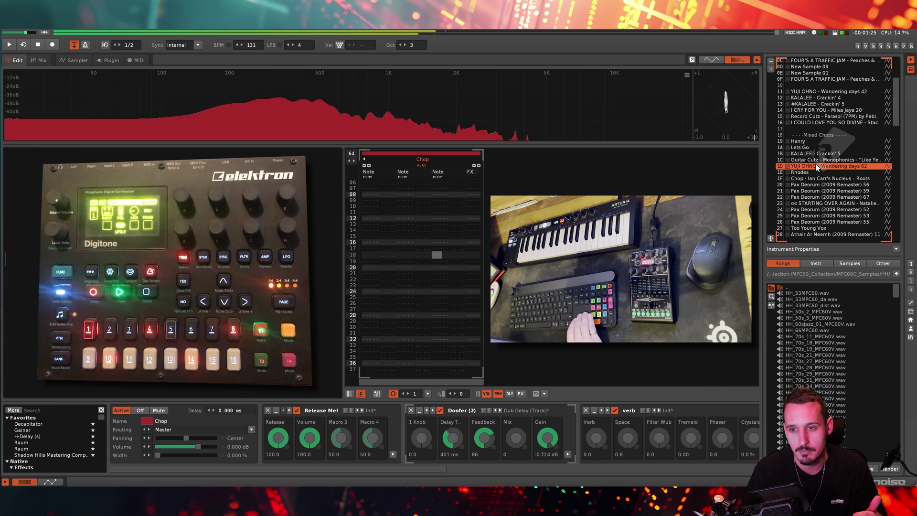
Step the instrument selection down through the Mixed Chops to Too Young Vox.
key(ctrl+Down)
key(ctrl+Down)
key(ctrl+Down)
key(ctrl+Down)
key(ctrl+Down)
key(ctrl+Down)
key(ctrl+Down)
key(ctrl+Down)
key(ctrl+Down)
key(ctrl+Down)
key(ctrl+Down)
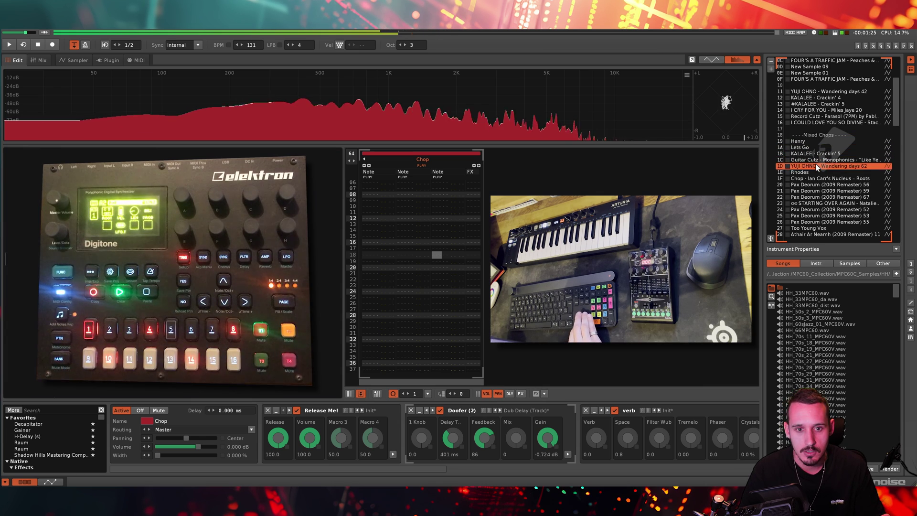
key(ctrl+Down)
key(ctrl+Down)
key(ctrl+Down)
key(ctrl+Down)
key(ctrl+Down)
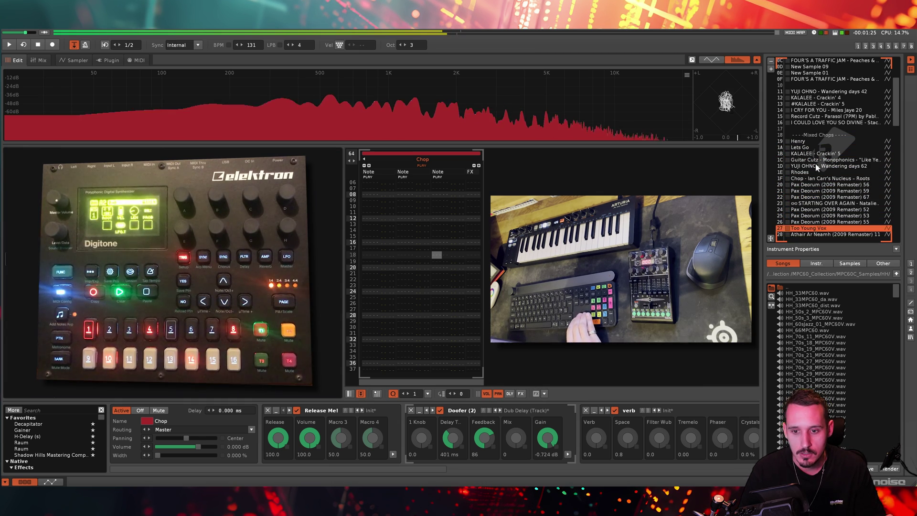
Step up and back down through the Mixed Chops instruments, ending on STARTING OVER AGAIN.
key(ctrl+Up)
key(ctrl+Up)
key(ctrl+Up)
key(ctrl+Up)
key(ctrl+Up)
key(ctrl+Up)
key(ctrl+Up)
key(ctrl+Up)
key(ctrl+Up)
key(ctrl+Up)
key(ctrl+Up)
key(ctrl+Up)
key(ctrl+Down)
key(ctrl+Down)
key(ctrl+Down)
key(ctrl+Down)
key(ctrl+Down)
key(ctrl+Down)
key(ctrl+Down)
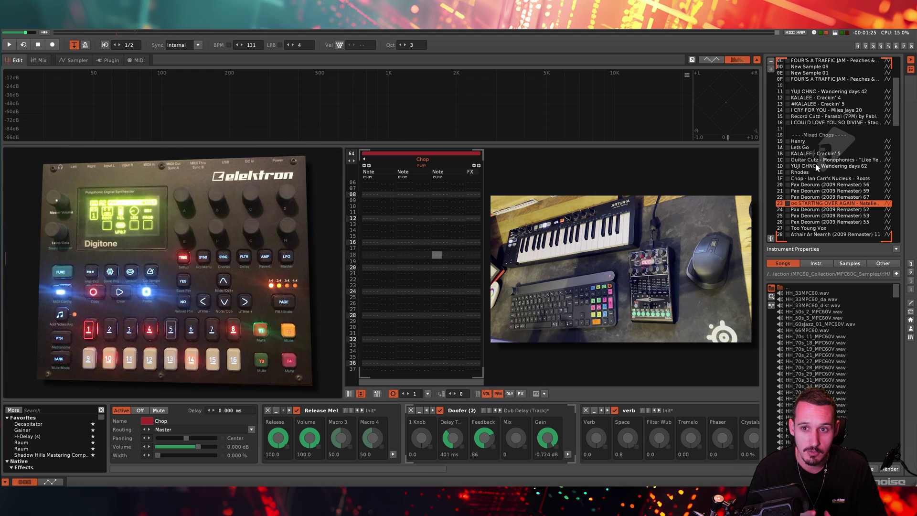
Move the instrument selection down and up the list, ending on Pax Deorum (2009 Remaster) 59.
scroll(821, 191, down, 2)
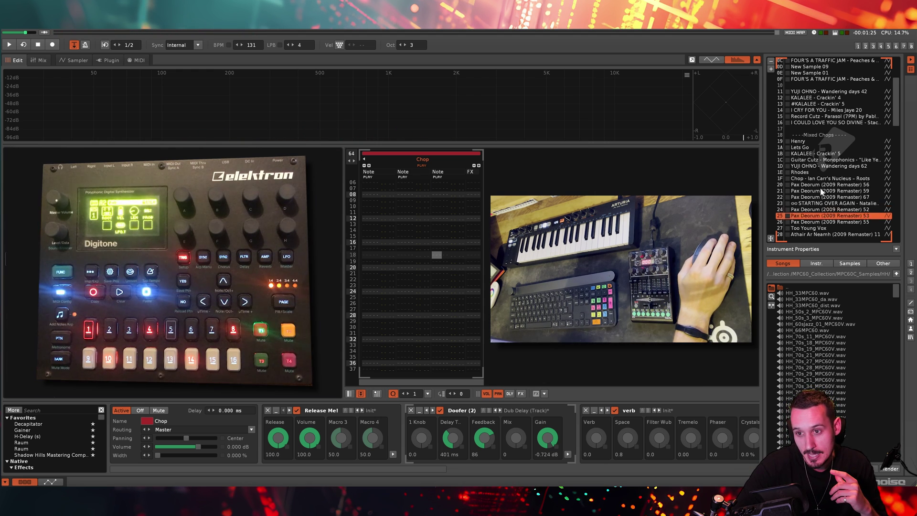
scroll(821, 191, up, 7)
scroll(826, 186, down, 3)
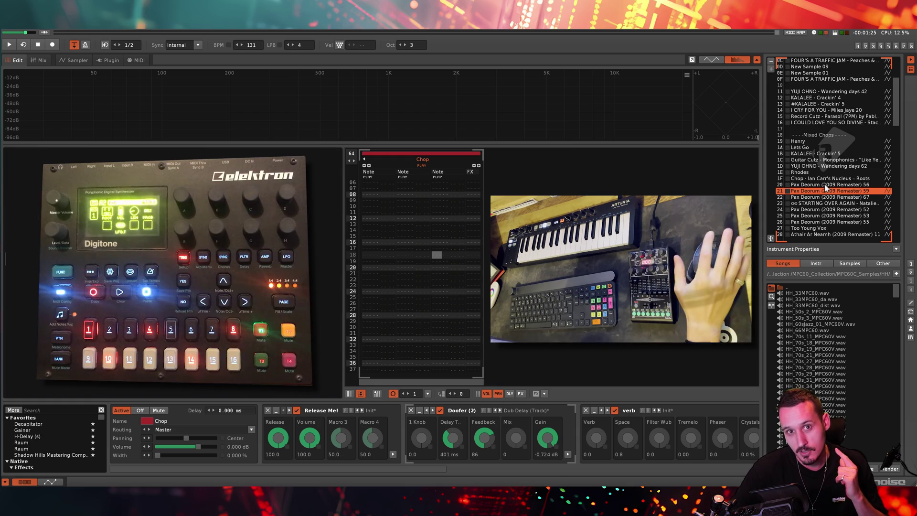
Switch to Bome MIDI Translator Pro and examine the CC1 Up translator's rules and outgoing key stroke, and return to Renoise.
click(655, 502)
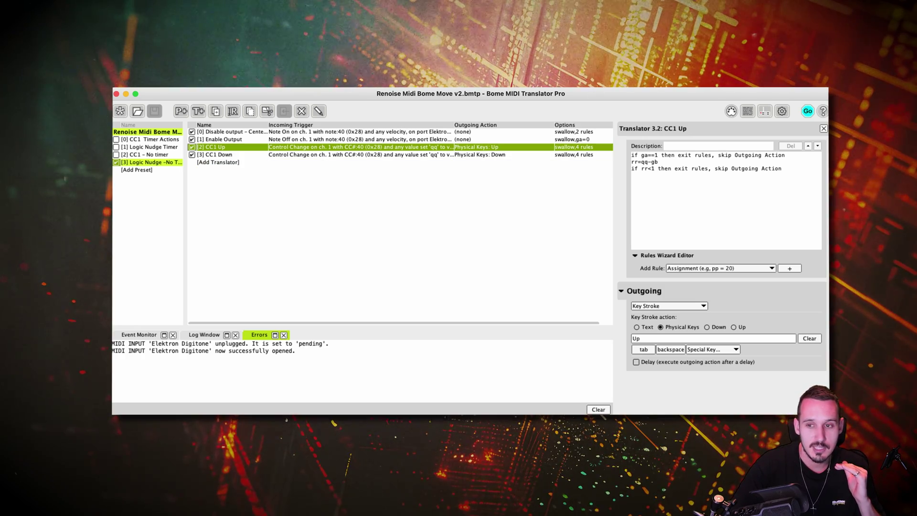
click(808, 111)
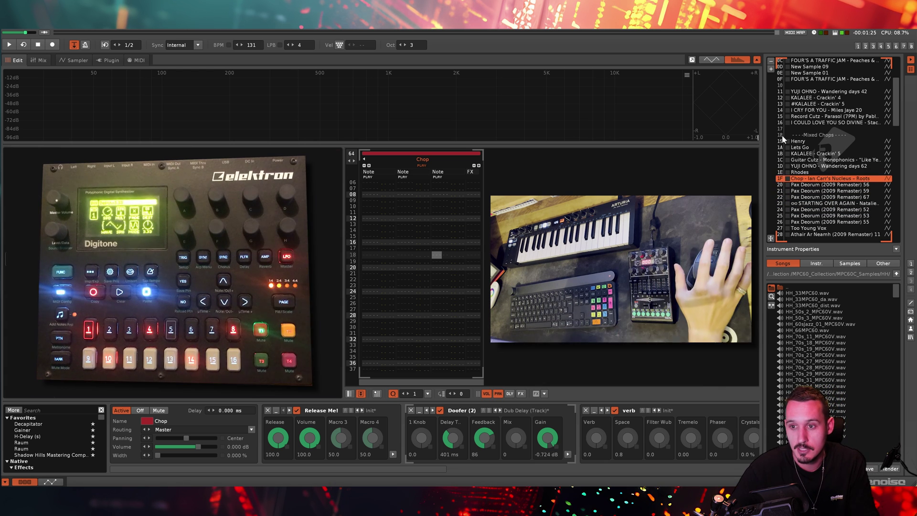
Move through the Mixed Chops instruments to select Henry, with the Chop track's effect macros in view.
scroll(812, 181, down, 6)
scroll(818, 193, up, 6)
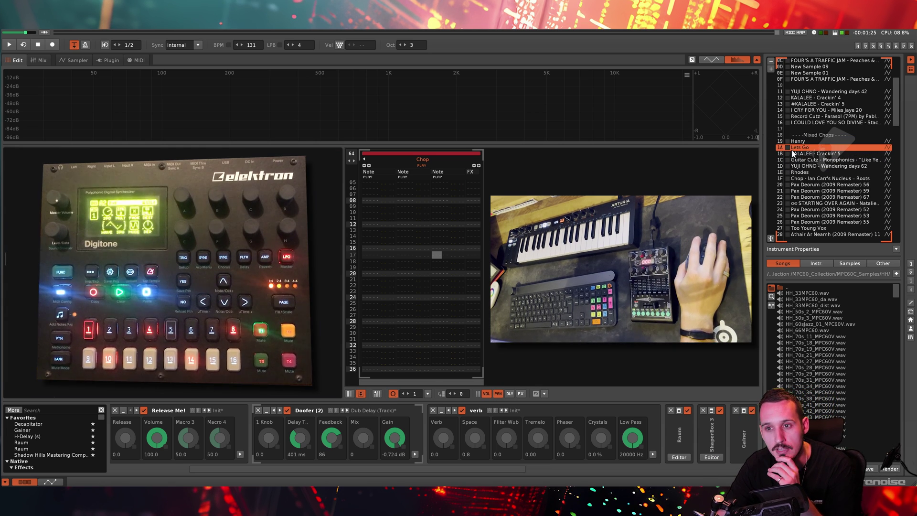
click(807, 154)
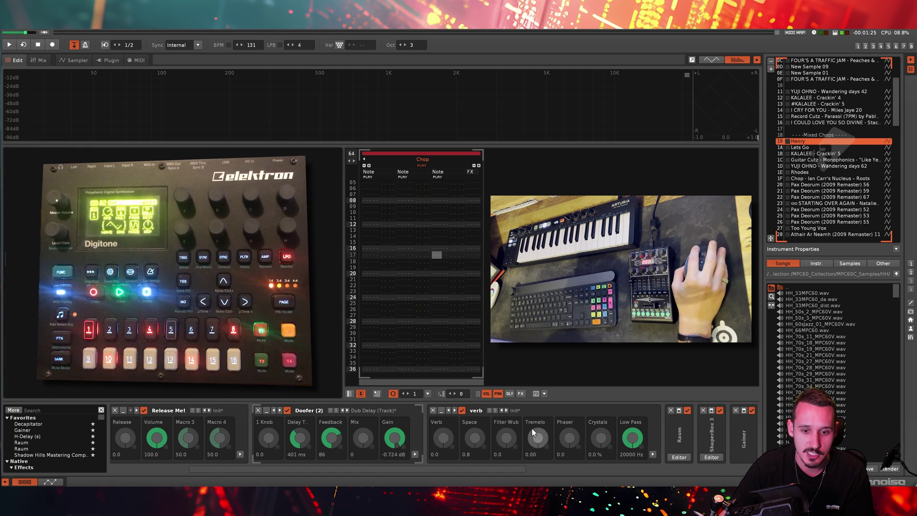
drag(494, 466, 491, 465)
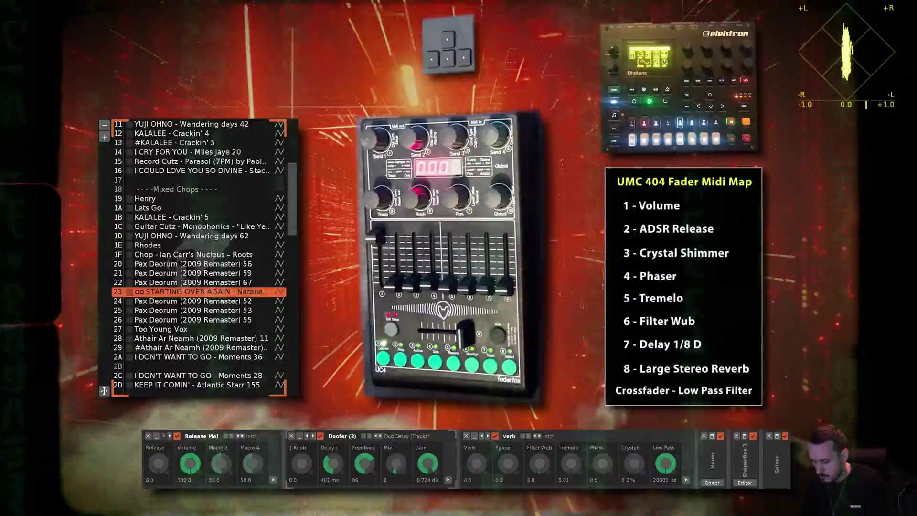
Step the instrument selection up to Pax Deorum (2009 Remaster) 67.
click(201, 273)
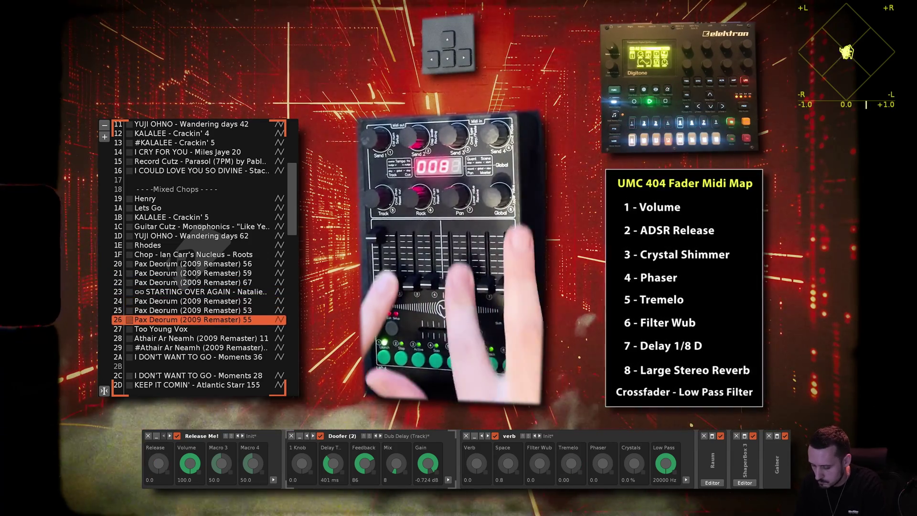
key(Up)
key(Up)
key(Up)
key(Up)
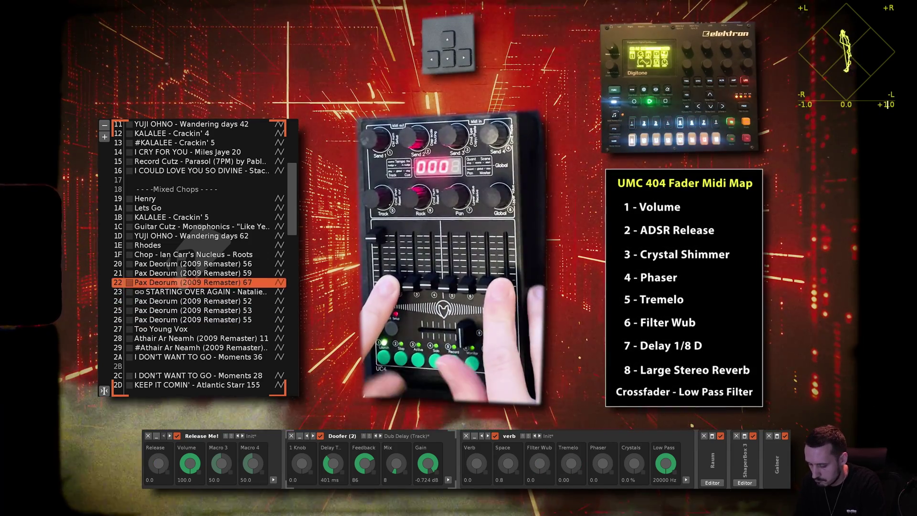
Switch the playing instrument down to Pax Deorum (2009 Remaster) 53 and back up to Pax Deorum (2009 Remaster) 67.
key(Down)
key(Down)
key(Down)
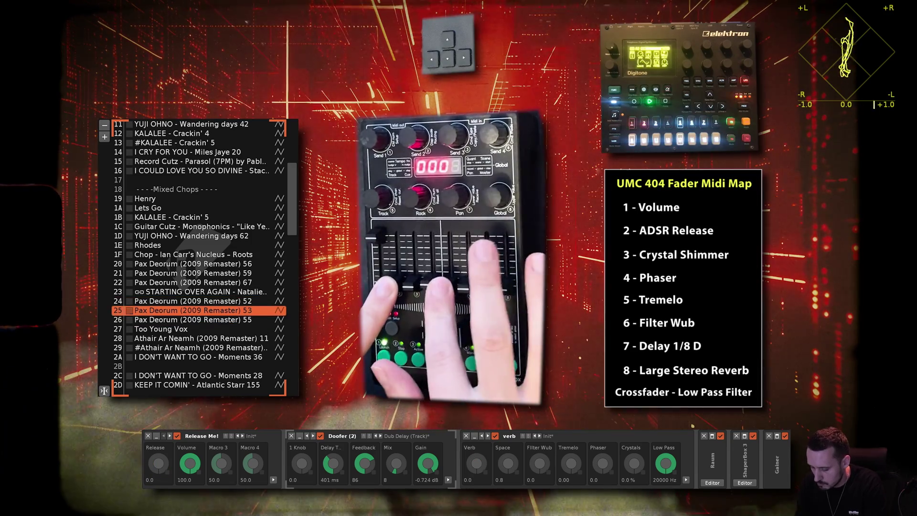
key(Up)
key(Up)
key(Up)
key(Up)
key(Down)
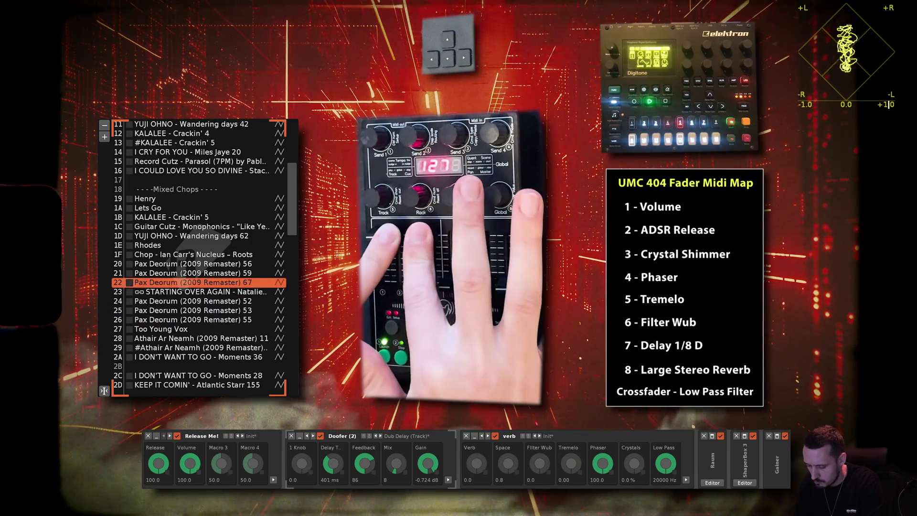
Move the instrument selection down the Mixed Chops list and settle on Pax Deorum (2009 Remaster) 52.
key(Down)
key(Down)
key(Down)
key(Down)
key(Up)
key(Up)
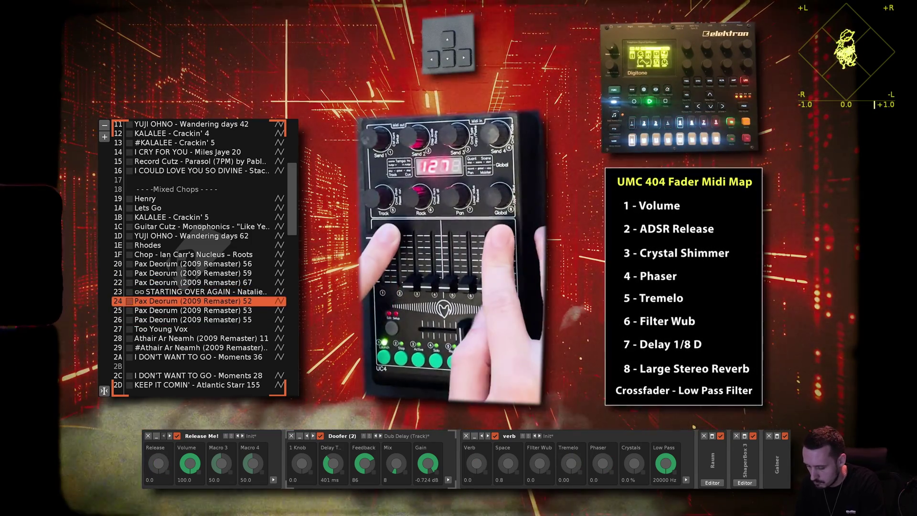
Alternate between neighbouring Mixed Chops instruments, ending on the STARTING OVER AGAIN sample.
key(Up)
key(Up)
key(Down)
key(Down)
key(Down)
key(Down)
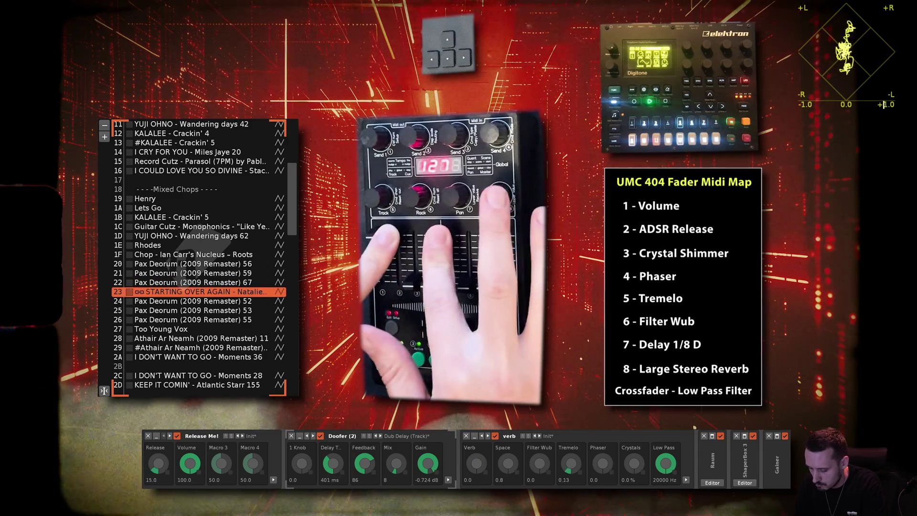
key(Up)
key(Up)
key(Up)
key(Up)
key(Up)
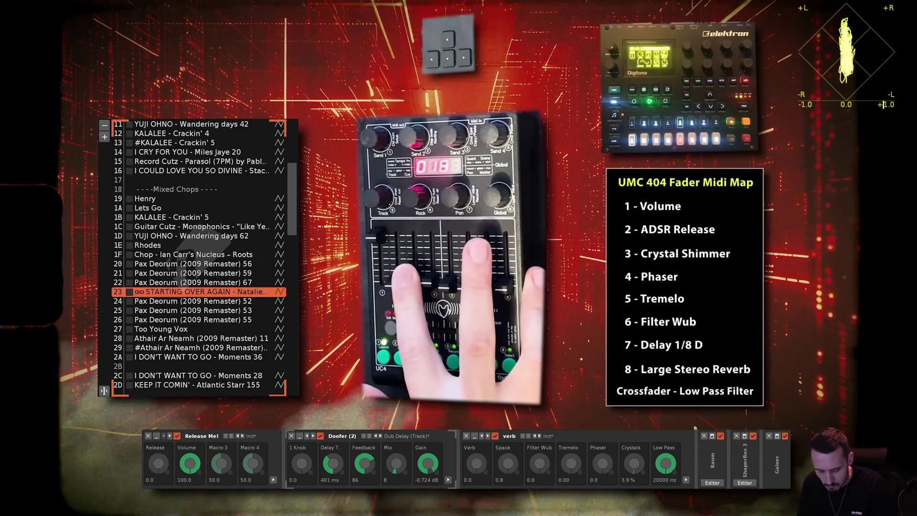
Step the instrument selection up the list to Pax Deorum (2009 Remaster) 56.
key(Down)
key(Up)
key(Up)
key(Up)
key(Up)
key(Up)
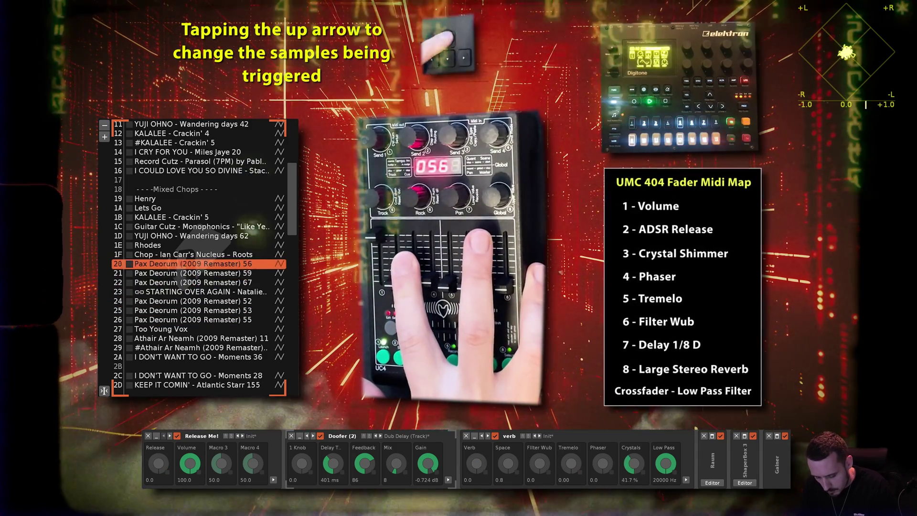
Move the instrument selection up through the Mixed Chops group to Lets Go.
key(Up)
key(Up)
key(Up)
key(Up)
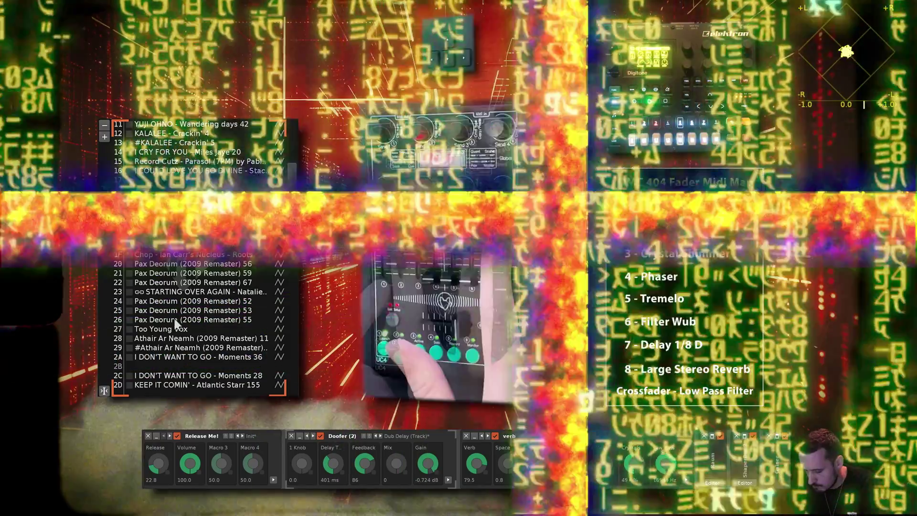
key(Down)
key(Down)
key(Down)
key(Down)
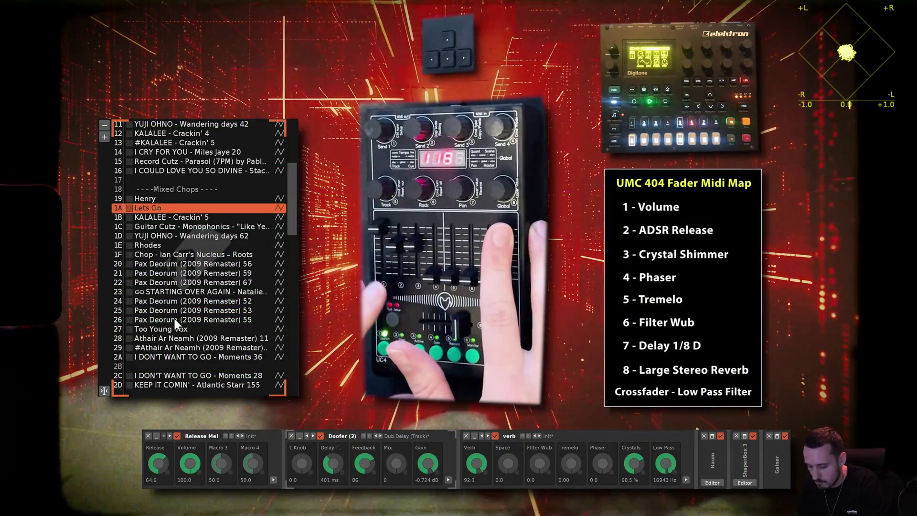
Switch the triggered instrument to KALALEE - Crackin' 5 in the Mixed Chops group.
key(Up)
key(Up)
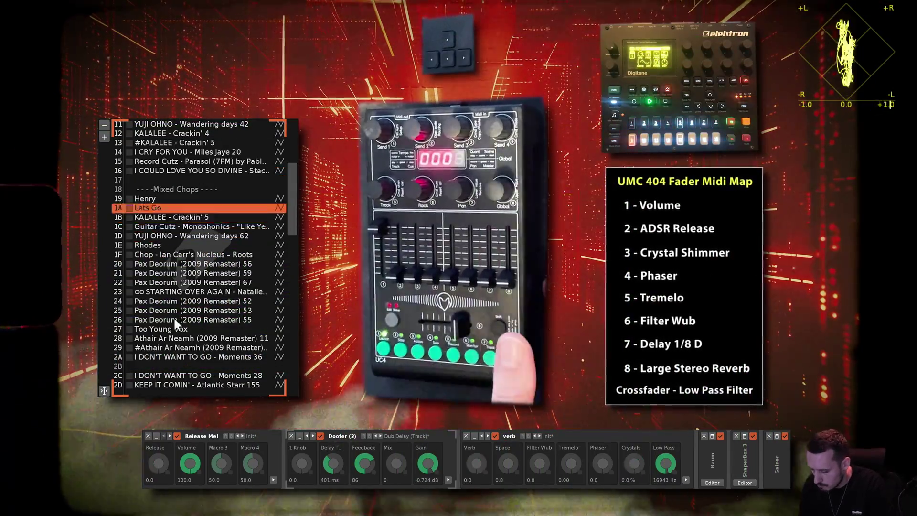
key(Up)
key(Down)
key(Down)
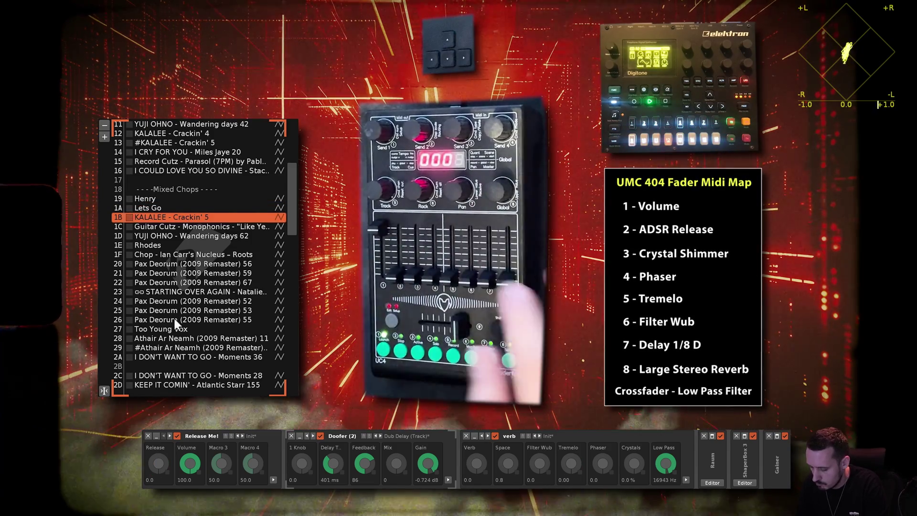
Change the triggered instrument to Guitar Cutz - Monophonics.
key(Up)
key(Up)
key(Up)
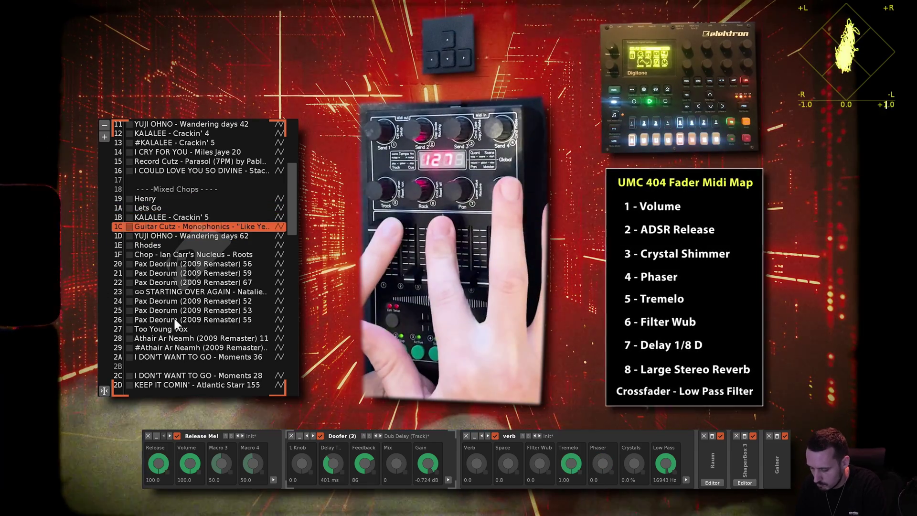
Return the instrument selection to Lets Go, moving briefly among its neighbours.
key(Up)
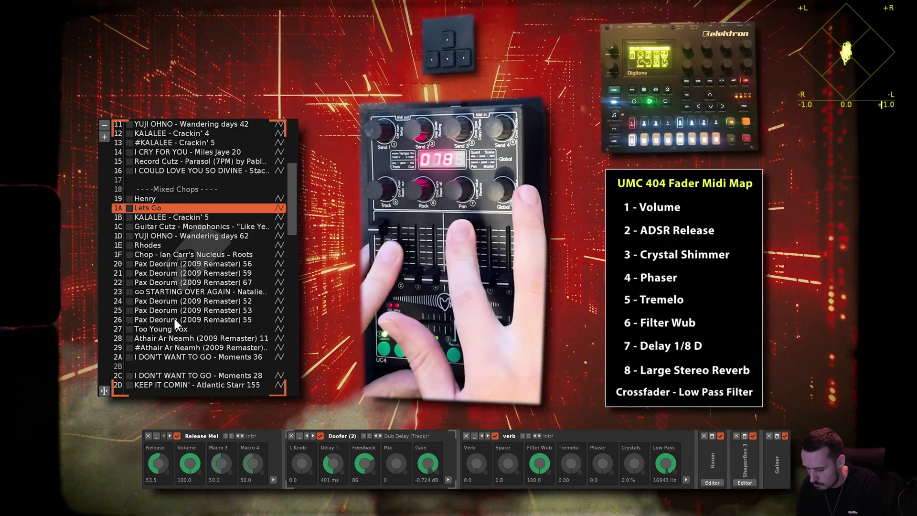
key(Down)
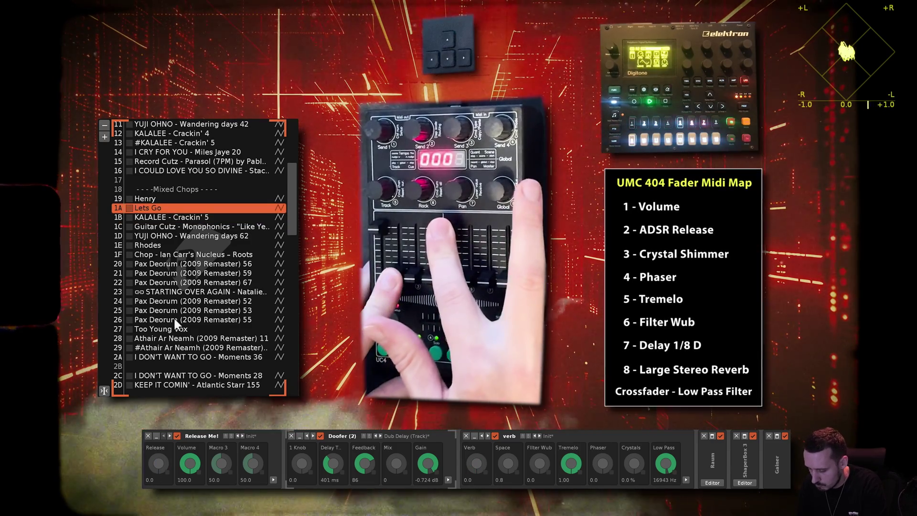
key(Down)
key(Up)
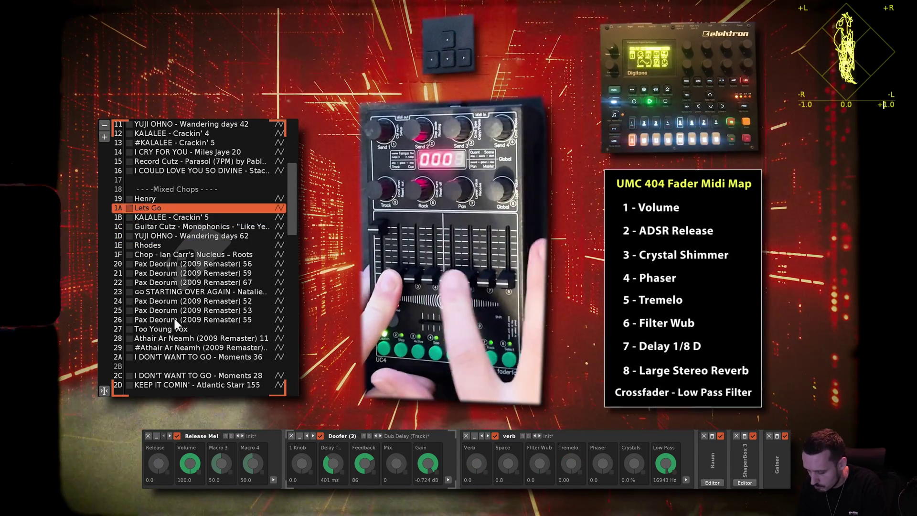